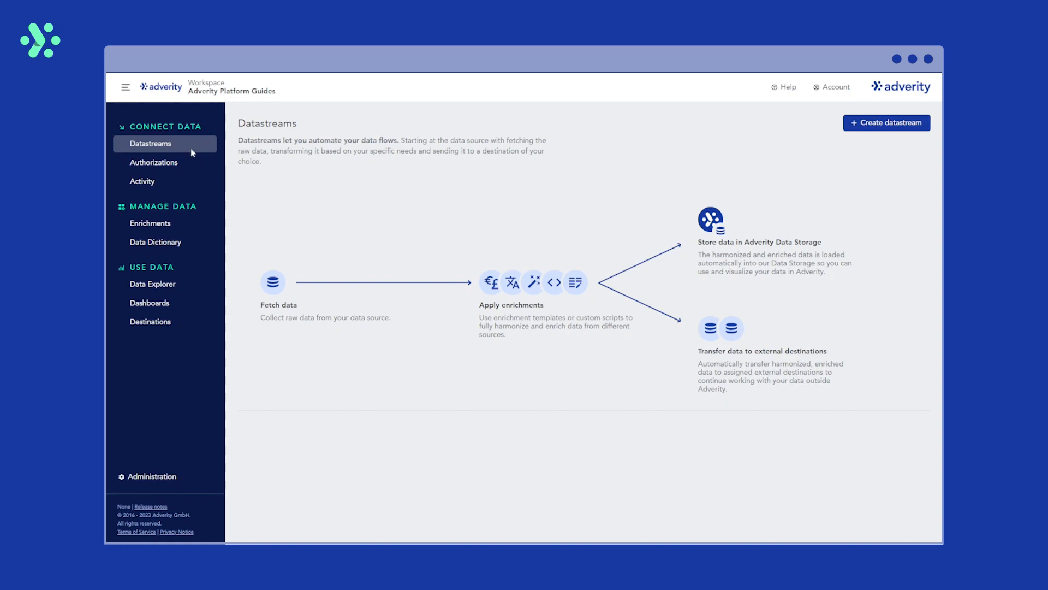
- Start a new datastream with the Create datastream button on the Datastreams overview
left_click(885, 126)
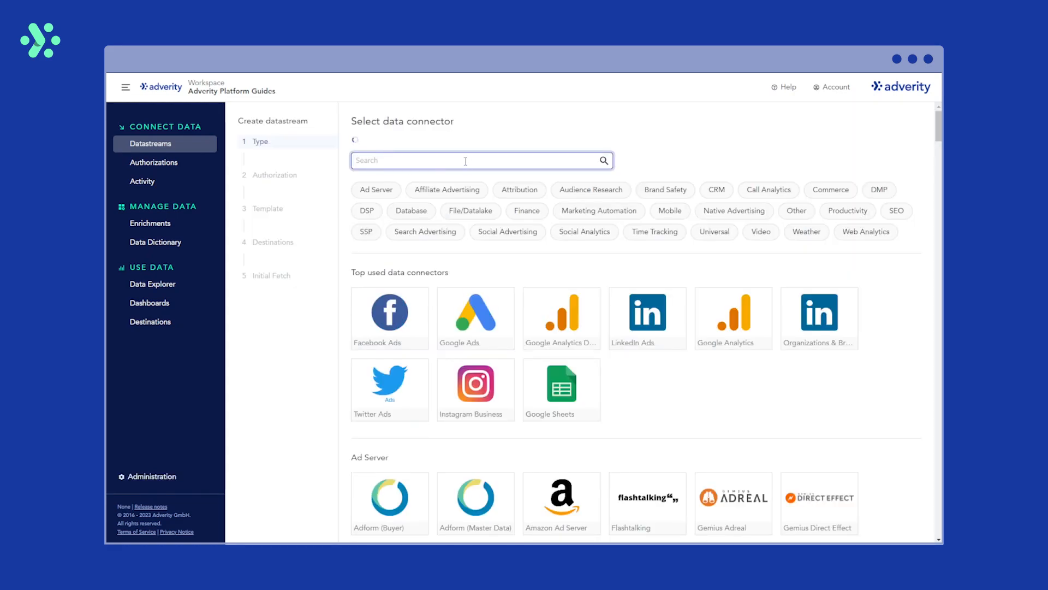
- Pick the Shopify connector and use its existing Shopify authorization
scroll(487, 138, "down", 1)
type("Shopify")
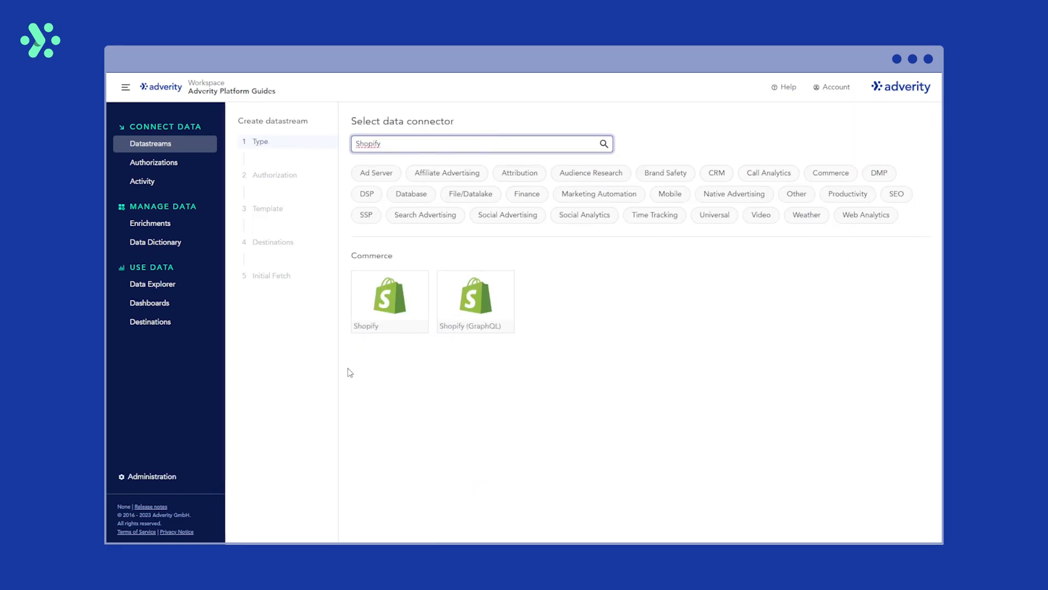
left_click(385, 292)
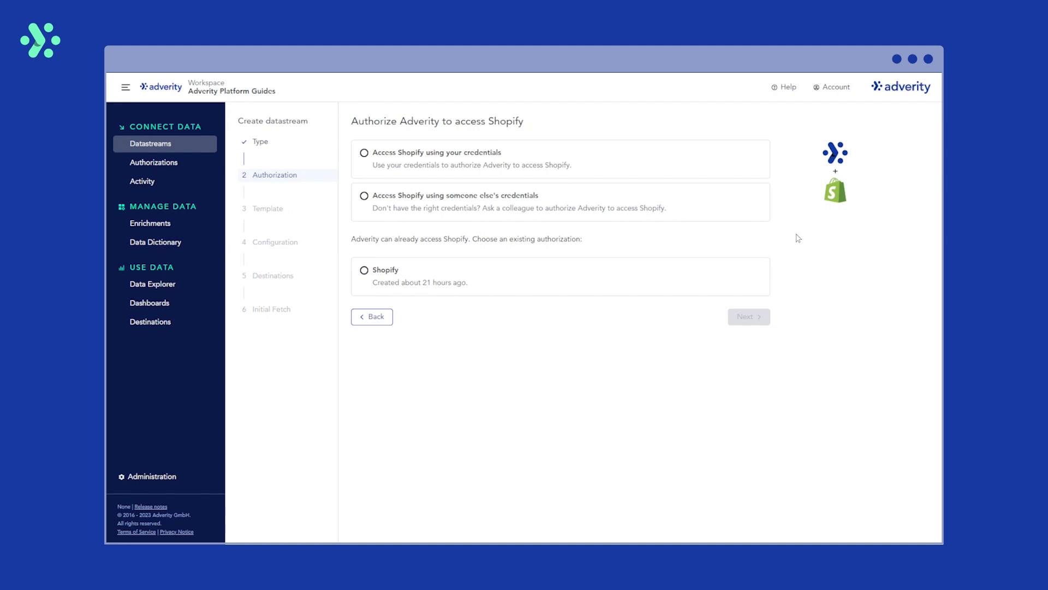
left_click(626, 159)
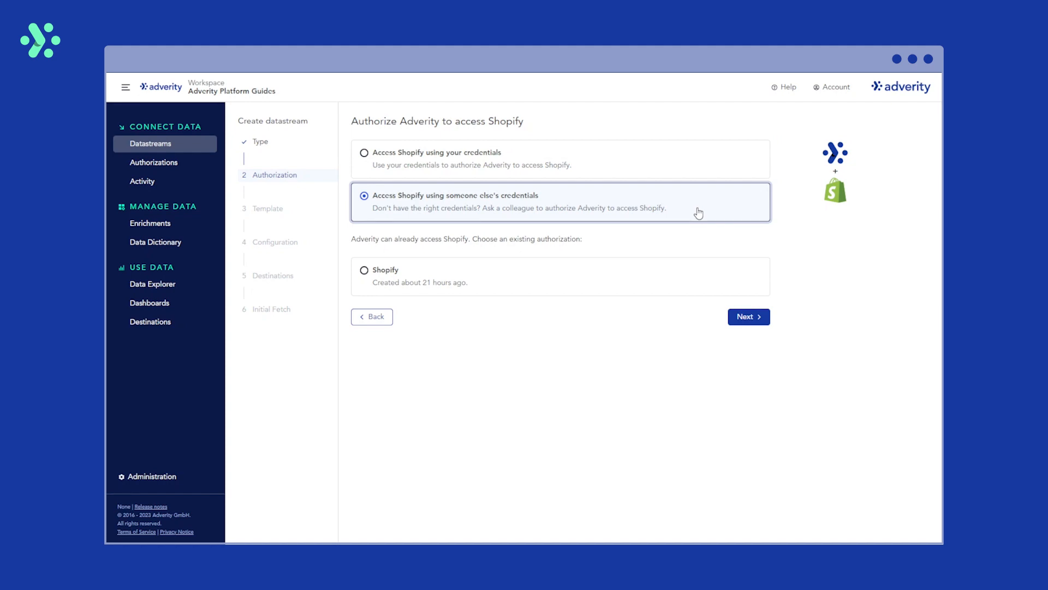
left_click(683, 289)
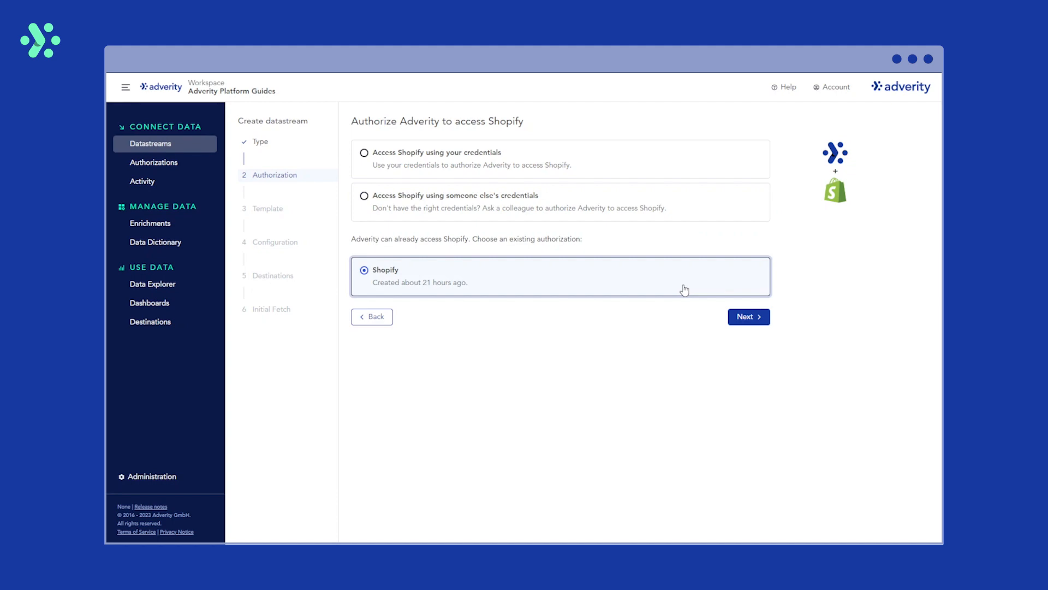
left_click(743, 319)
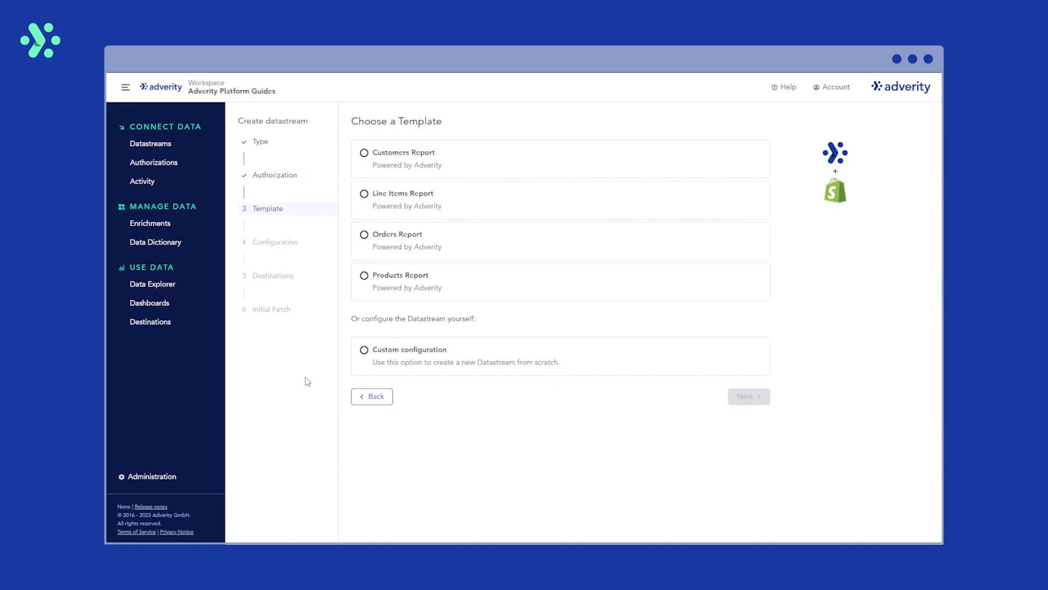
- Choose the Orders Report template and accept its default configuration fields
left_click(398, 246)
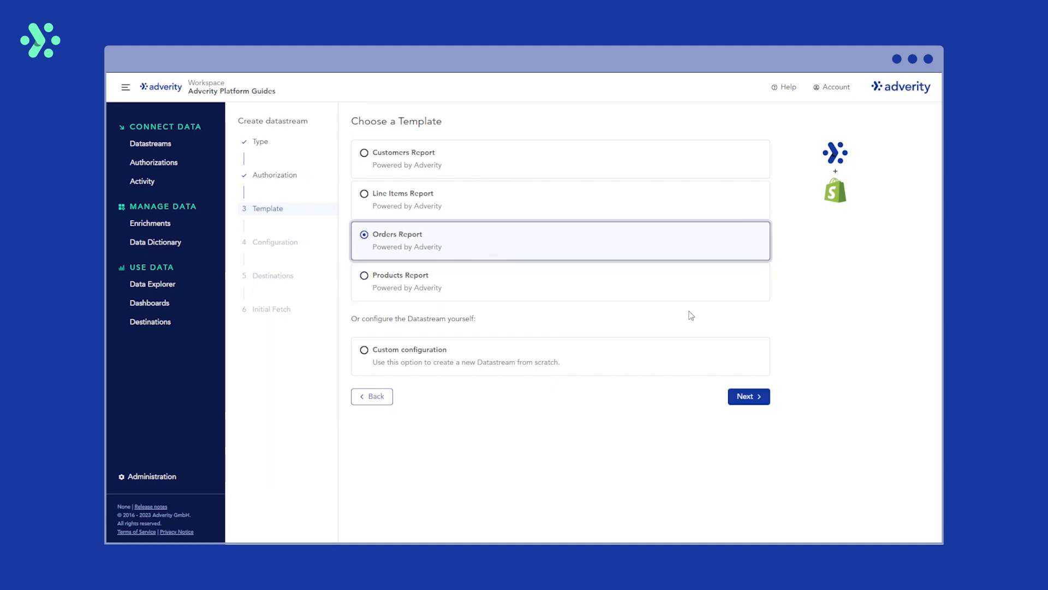
left_click(743, 399)
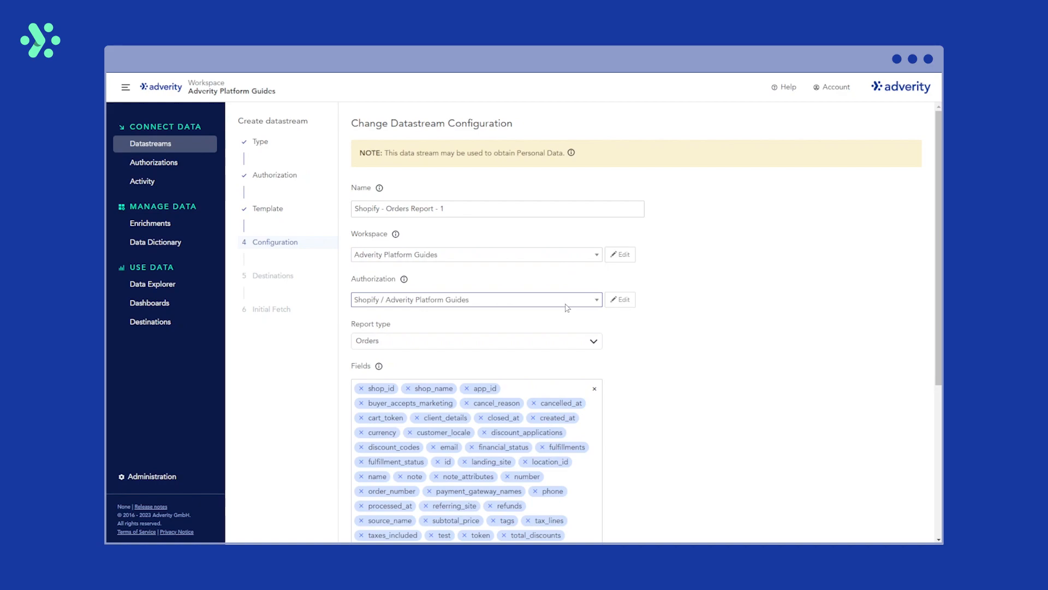
scroll(601, 350, "down", 5)
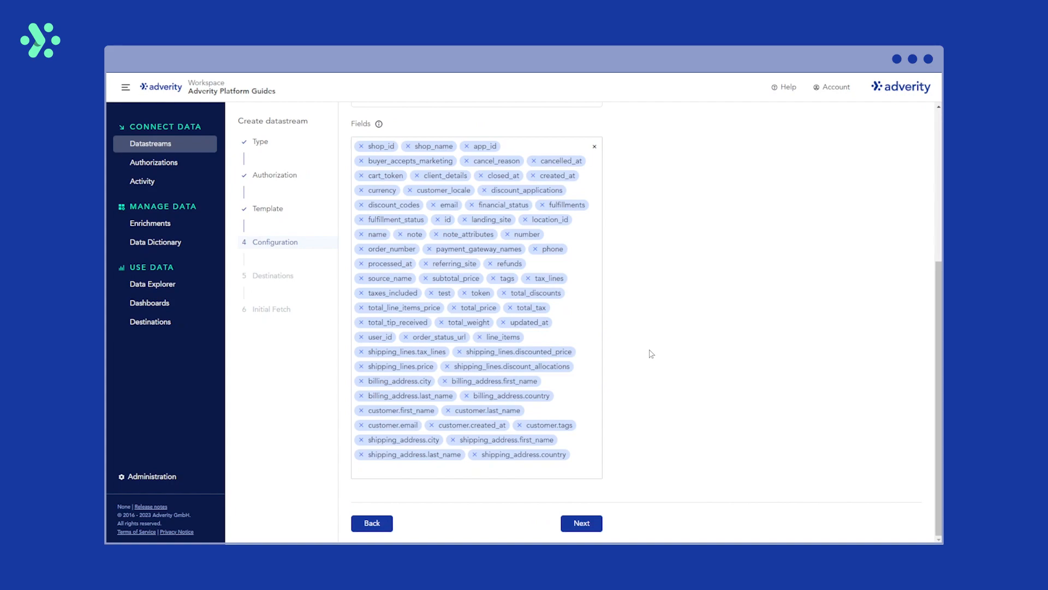
left_click(589, 525)
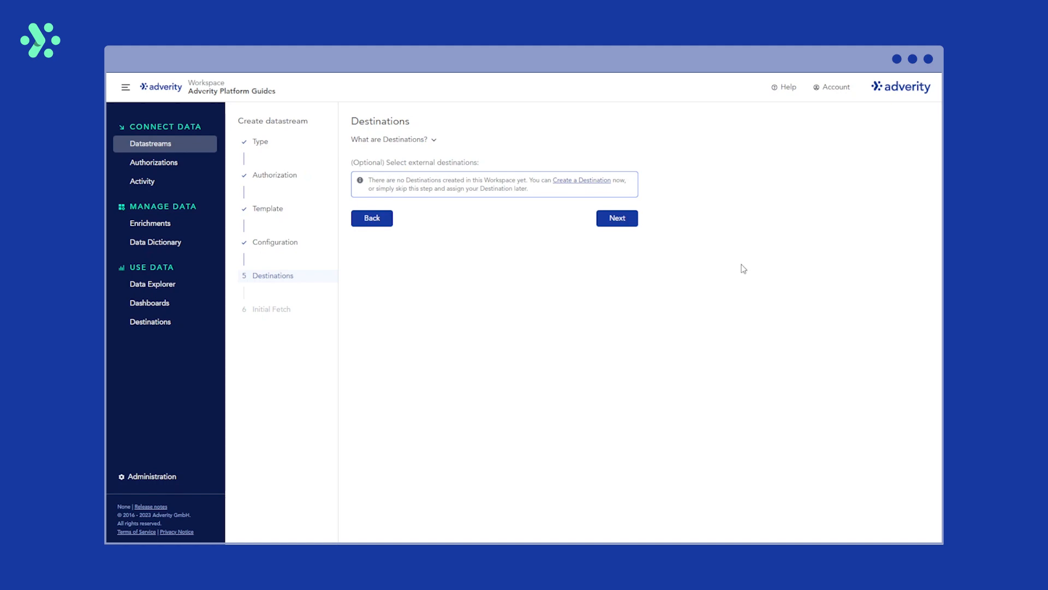
- Skip destinations and run the initial fetch for Last month, 01/10/2023–31/10/2023
left_click(611, 220)
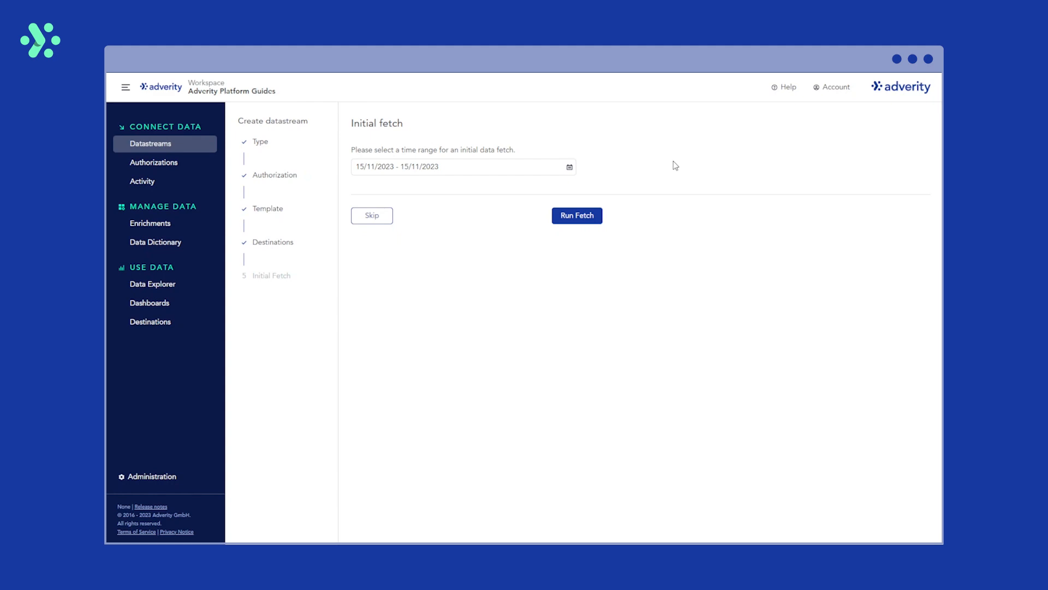
left_click(570, 167)
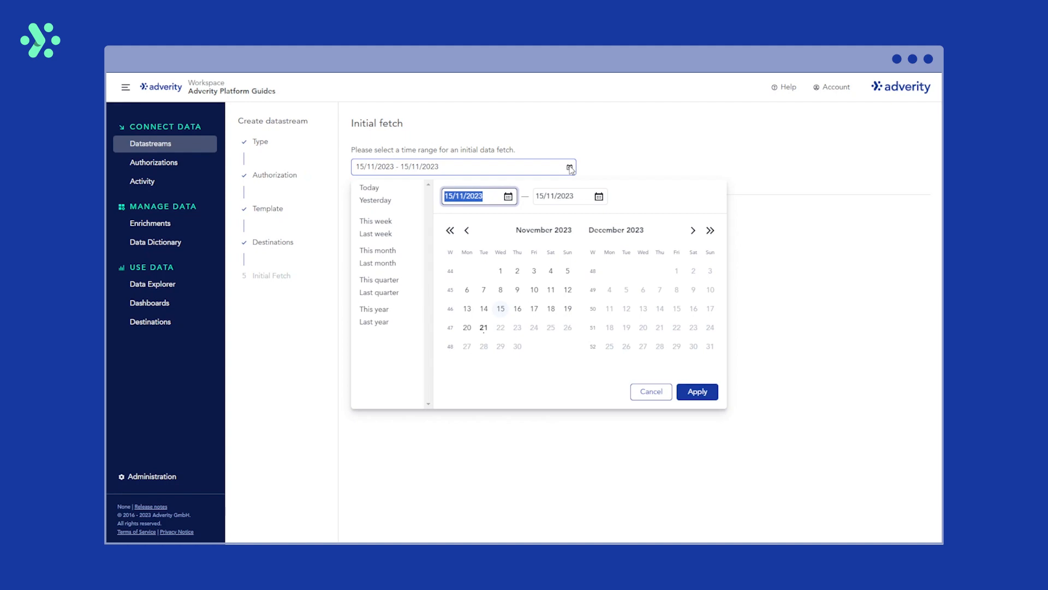
left_click(377, 250)
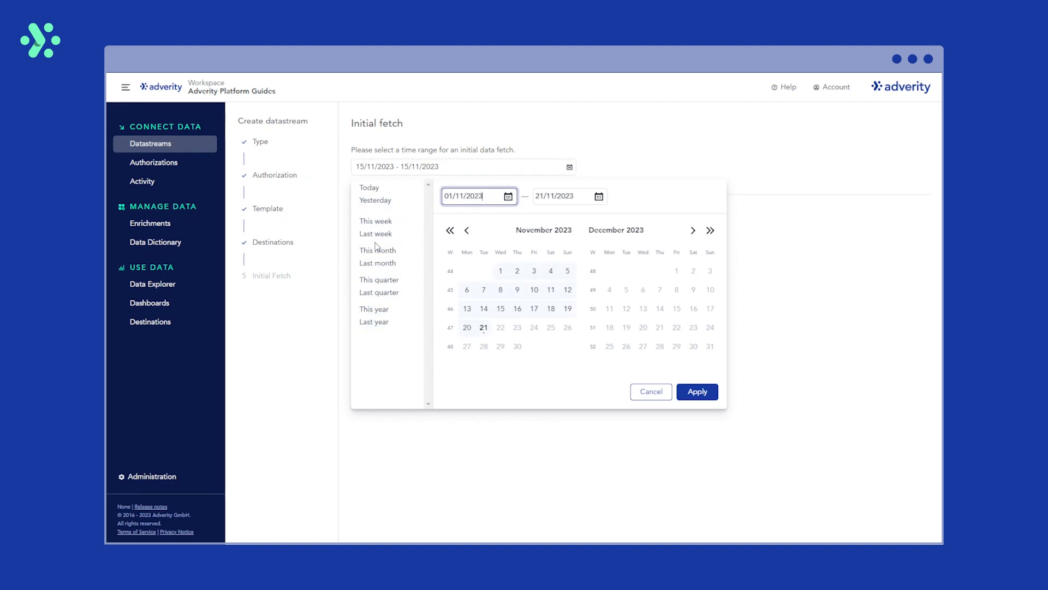
left_click(378, 263)
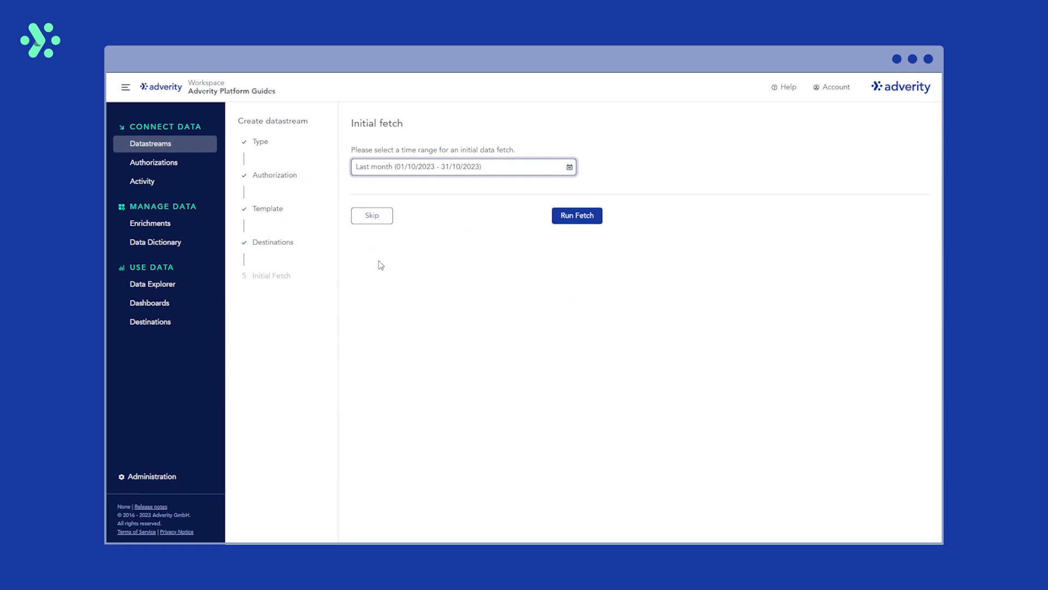
left_click(583, 216)
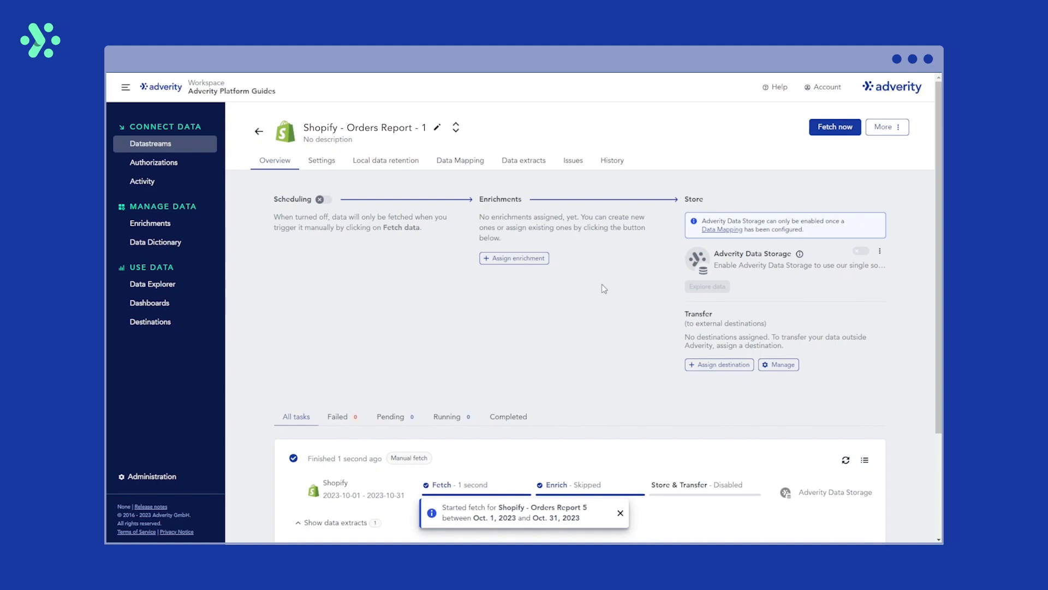
- Close the Fetch data dialog and leave daily scheduling switched off
left_click(827, 133)
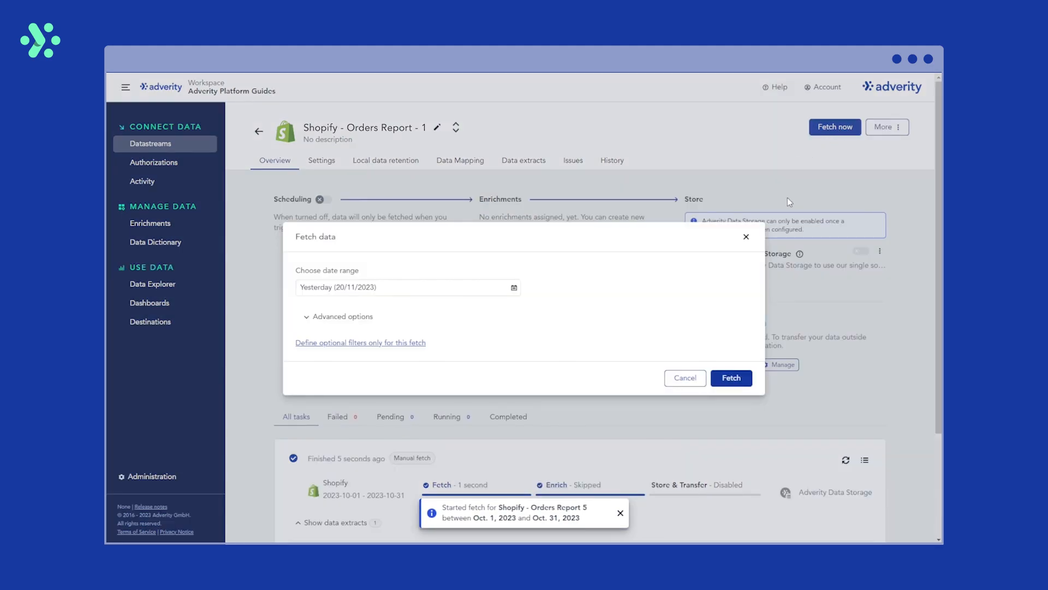
left_click(746, 236)
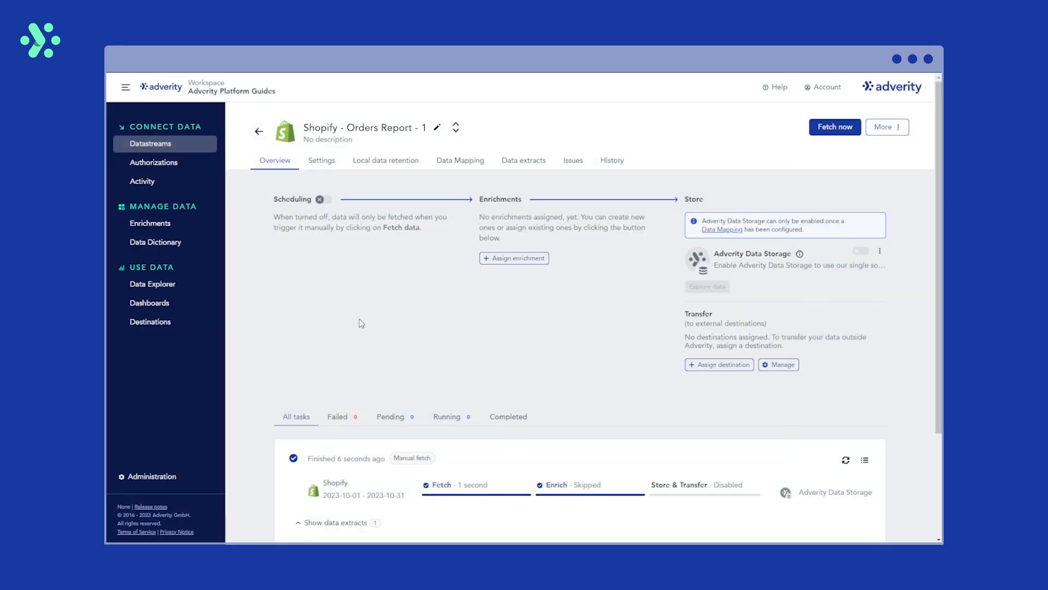
left_click(324, 201)
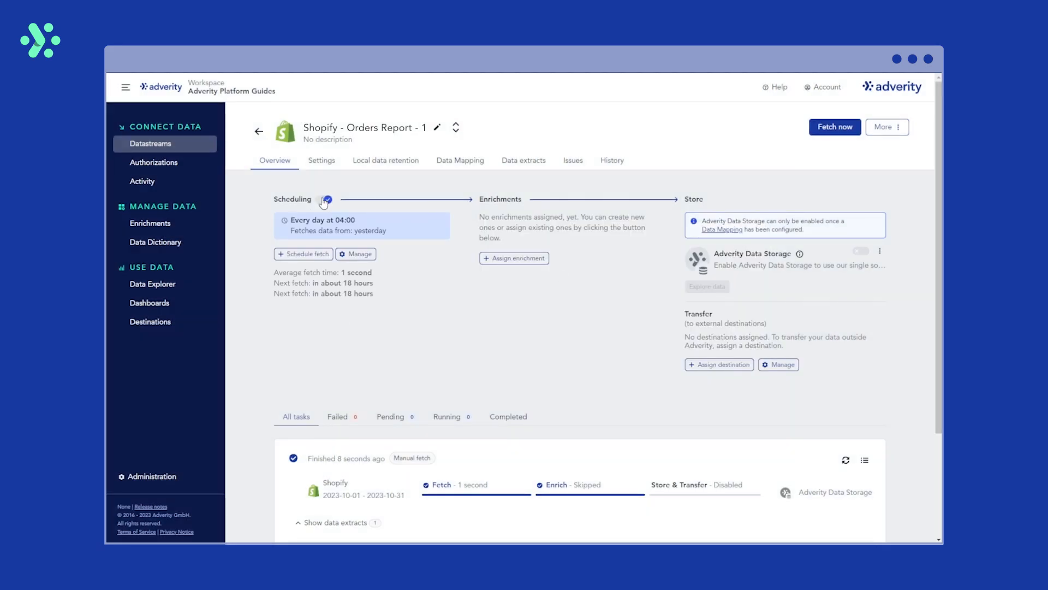
left_click(324, 200)
- Look over the enrichment and destination options without assigning any, then view Settings
left_click(523, 259)
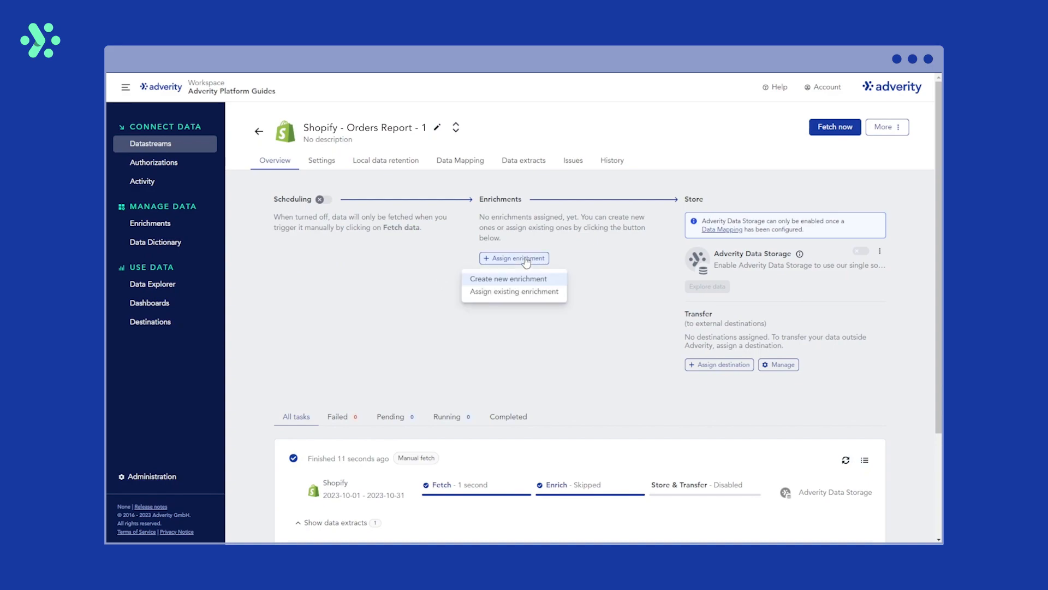
left_click(594, 254)
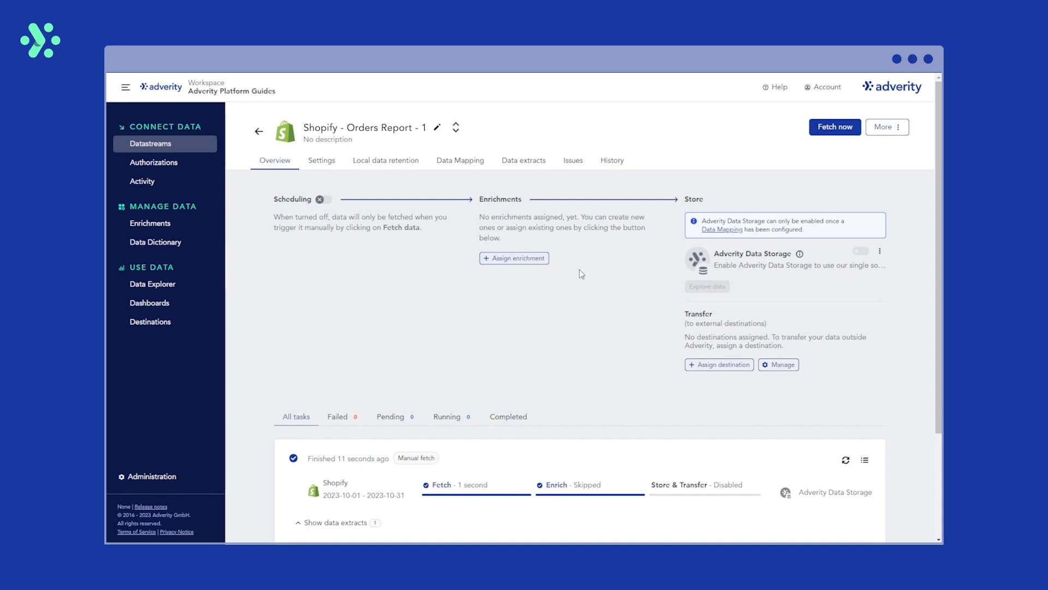
left_click(703, 371)
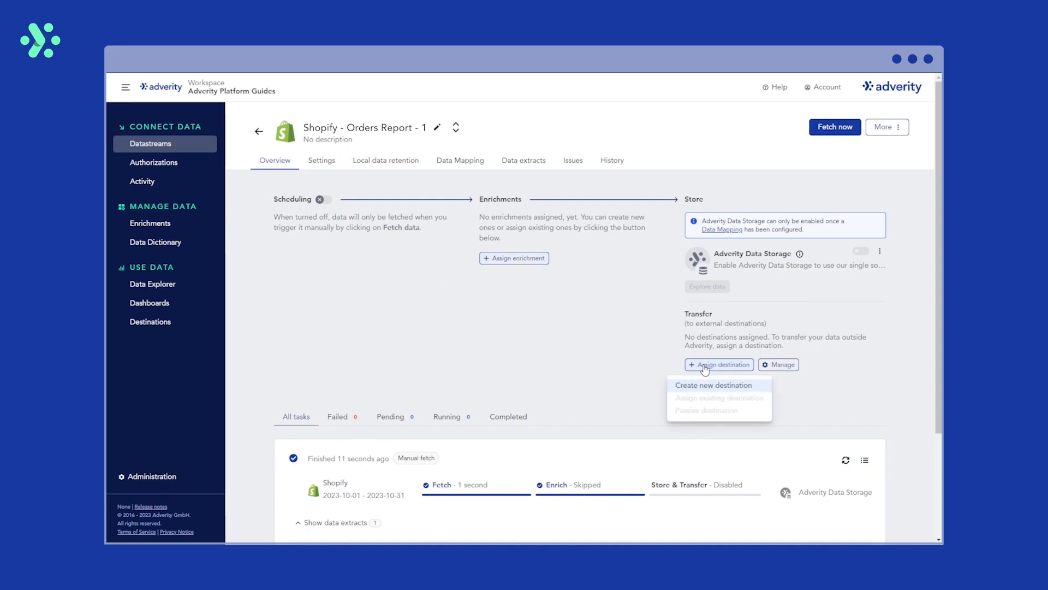
left_click(643, 350)
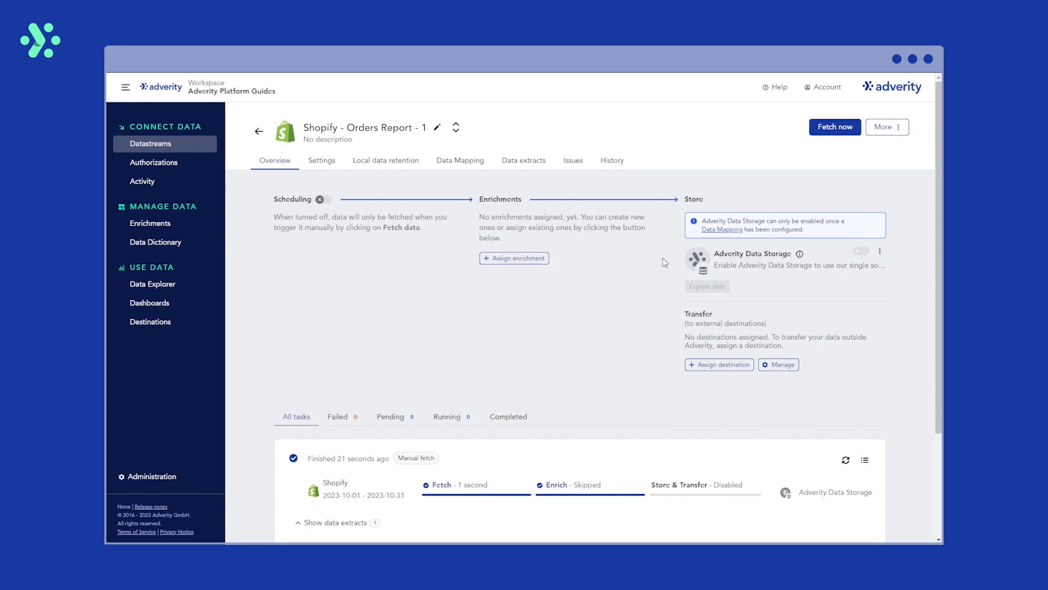
left_click(323, 161)
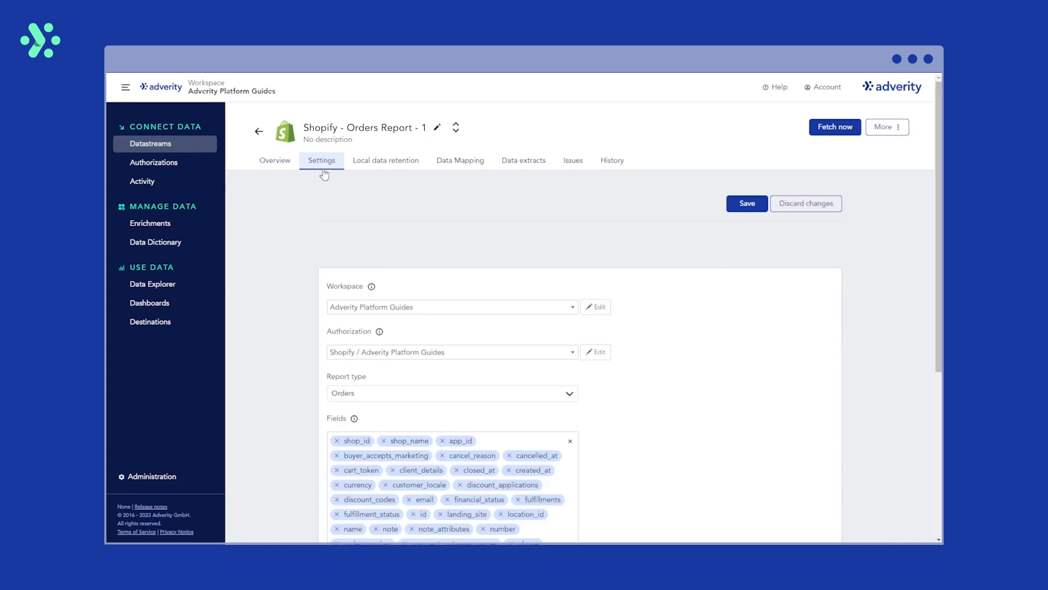
- Scroll through the Orders report settings, then open the fetched CSV extract from Overview
scroll(292, 224, "down", 5)
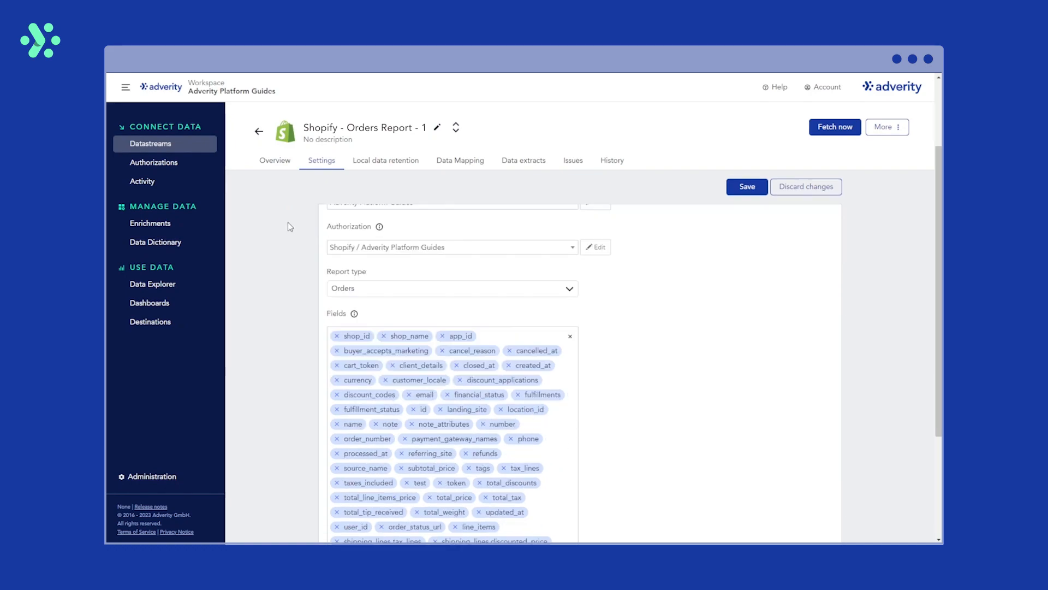
scroll(288, 224, "up", 5)
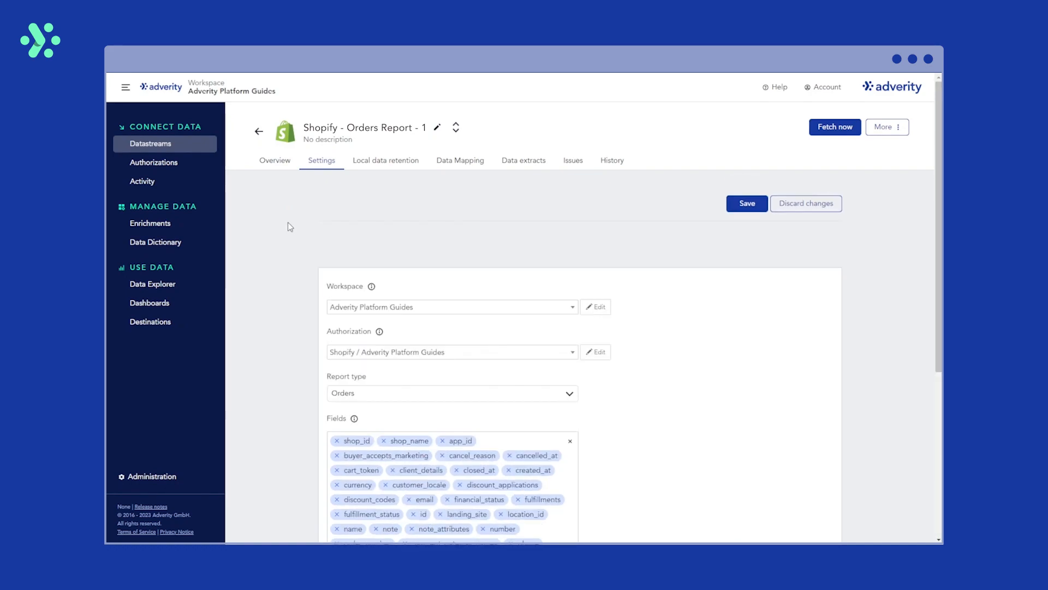
left_click(275, 161)
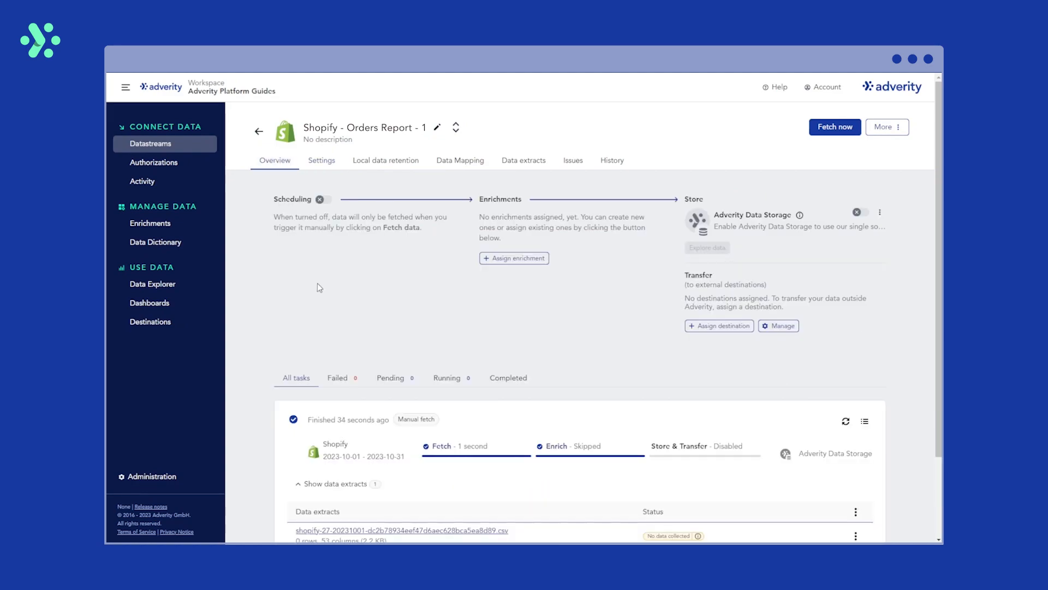
scroll(328, 282, "down", 2)
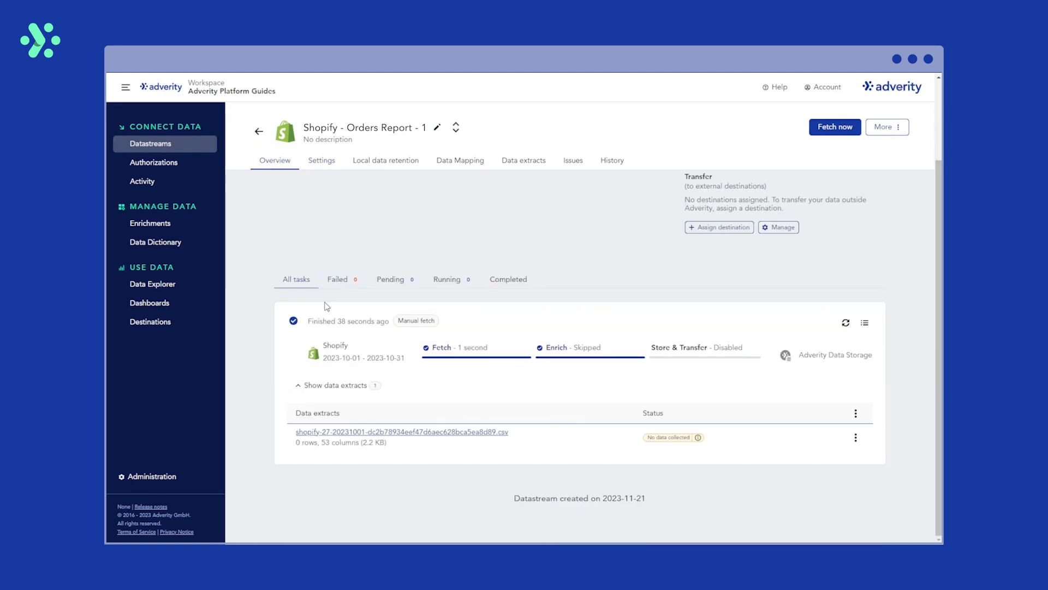
left_click(388, 432)
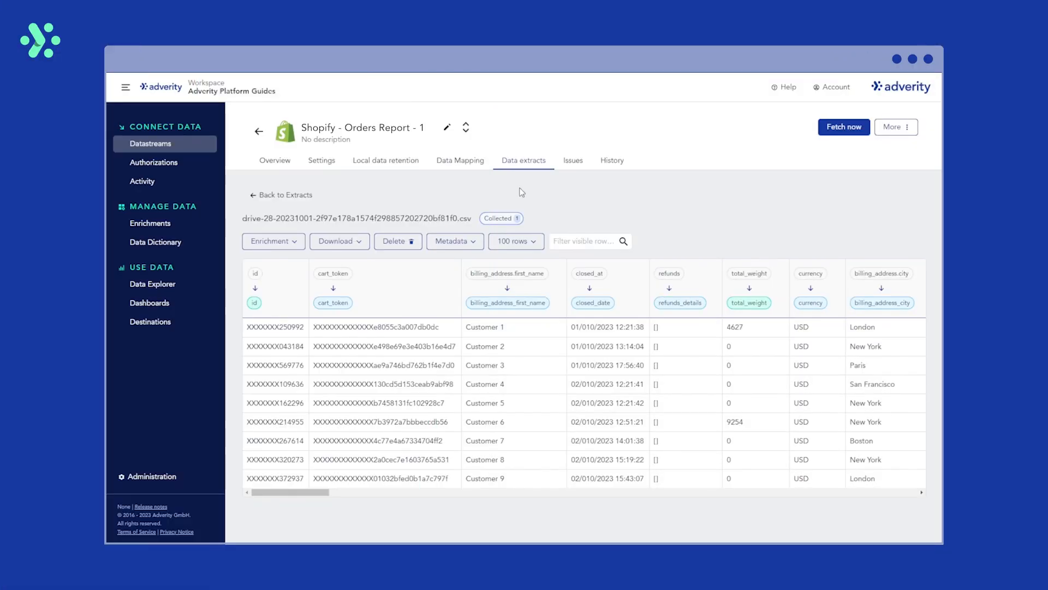
- Inspect the Data Mapping field pairs, leaving app_id's target field unchanged
left_click(449, 166)
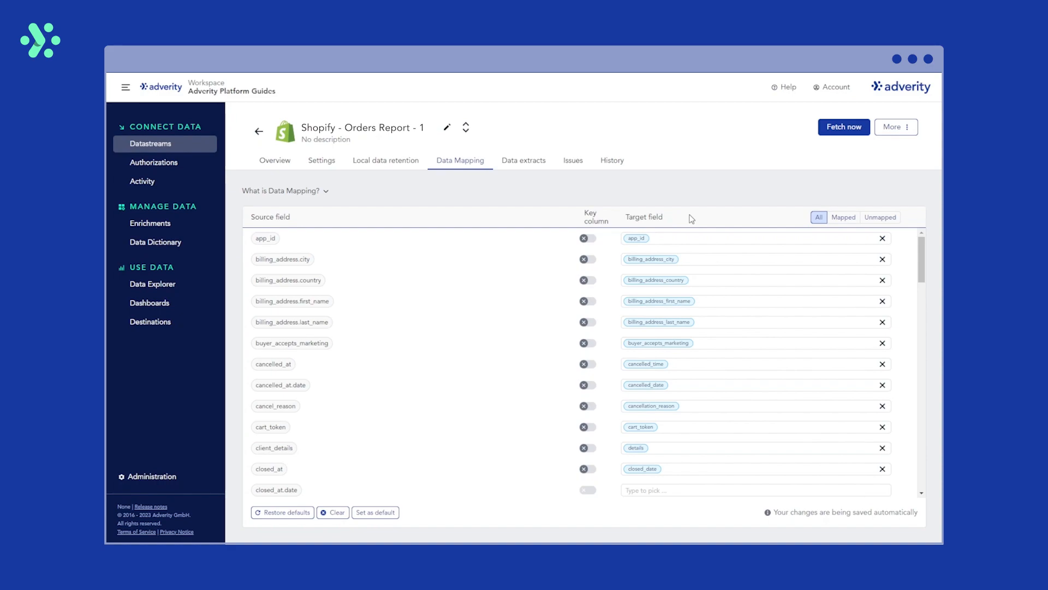
left_click(696, 238)
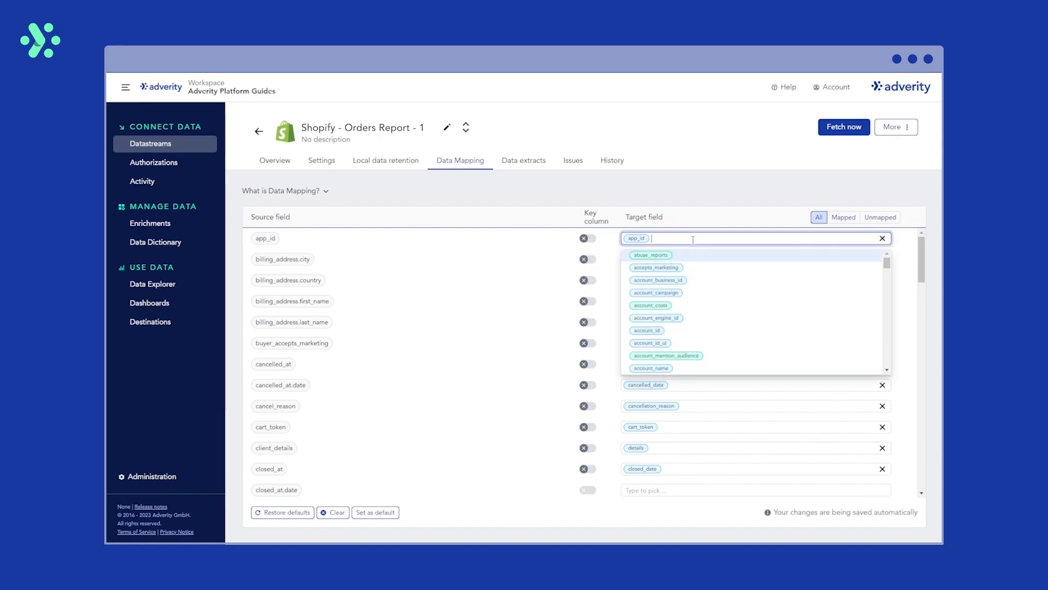
scroll(710, 316, "down", 5)
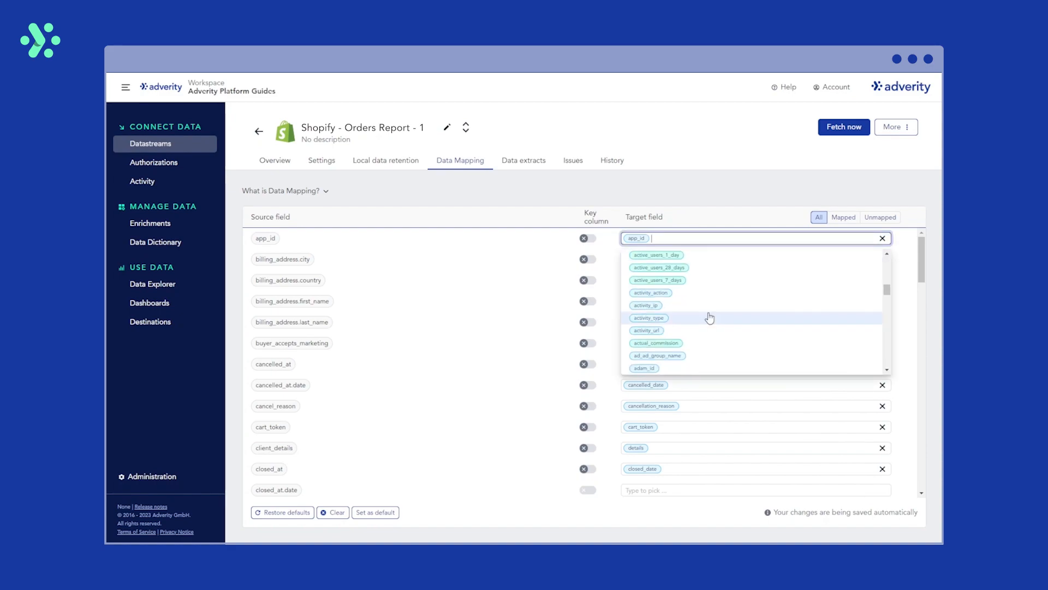
left_click(711, 200)
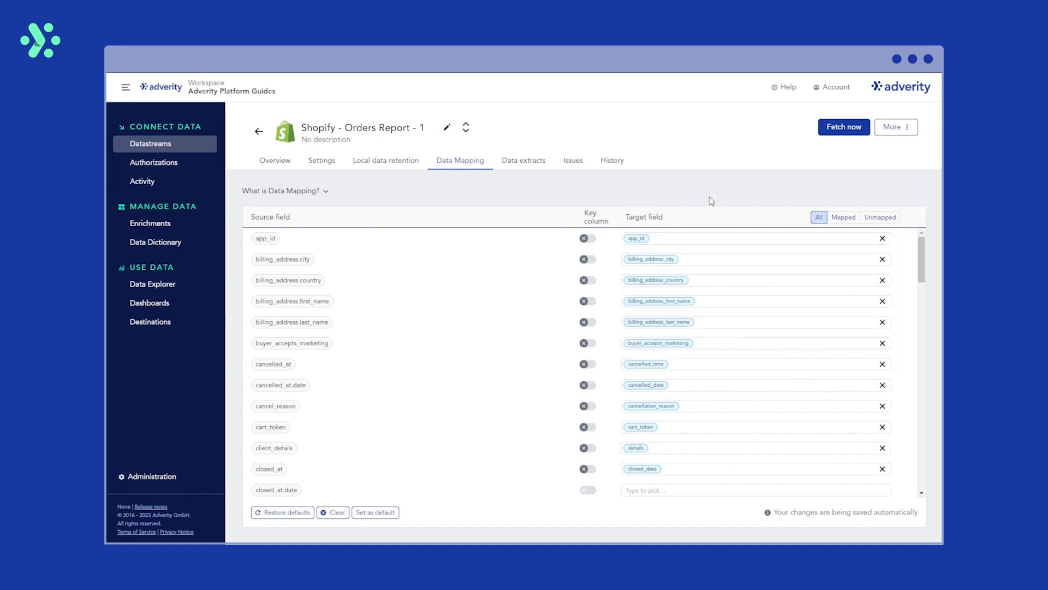